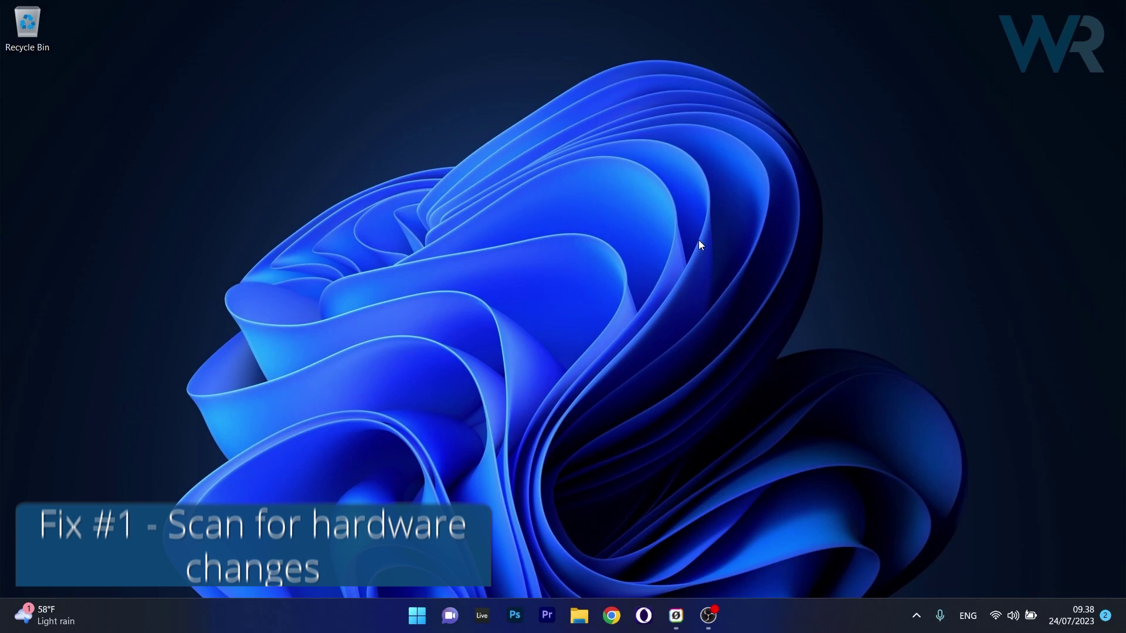
# Open Device Manager from the Win+X menu and run Action > Scan for hardware changes
pyautogui.rightClick(428, 613)
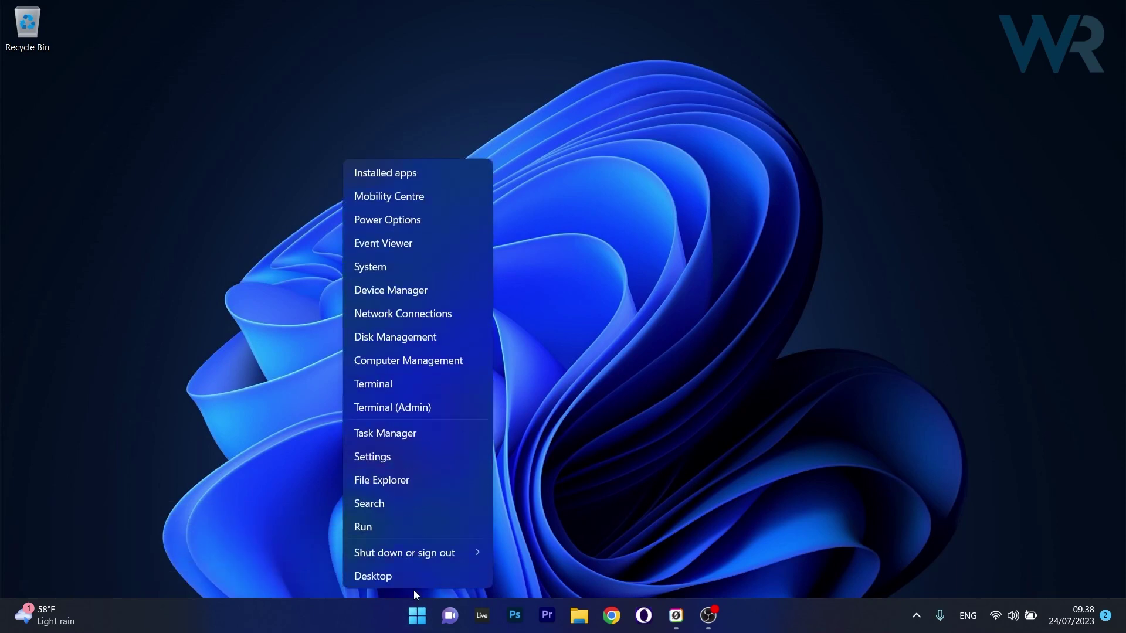
pyautogui.click(452, 292)
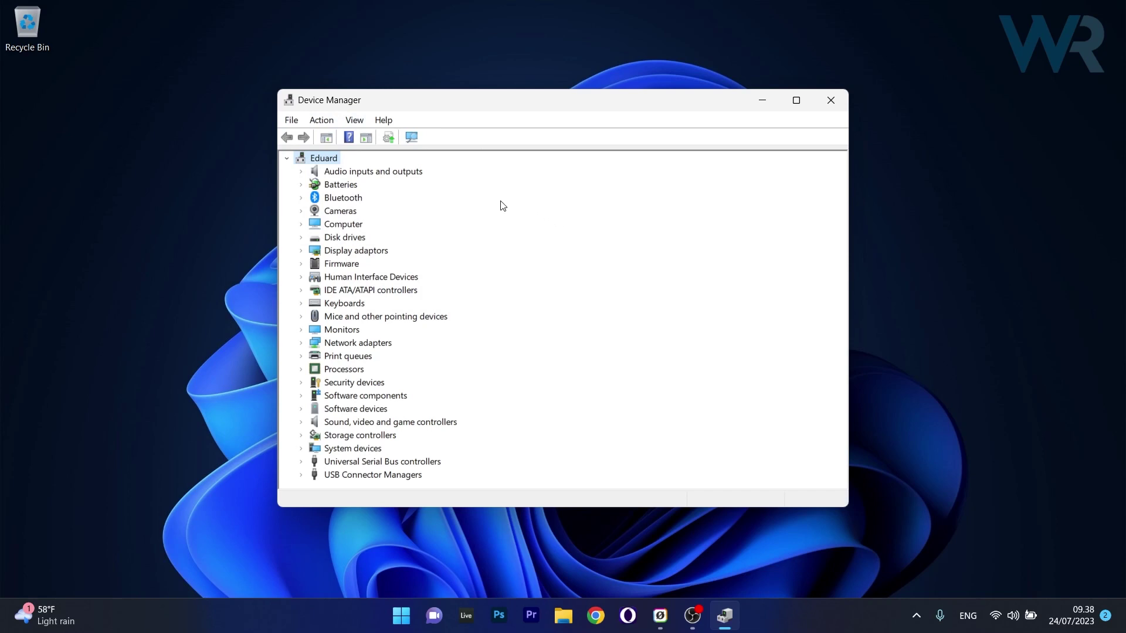
pyautogui.click(323, 120)
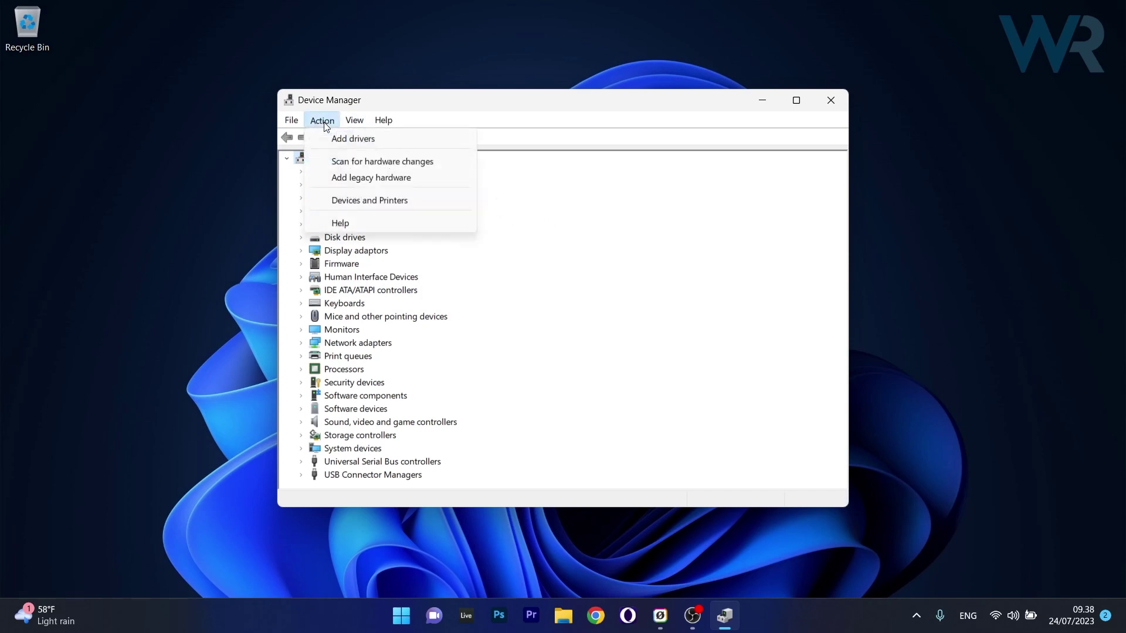
pyautogui.click(428, 164)
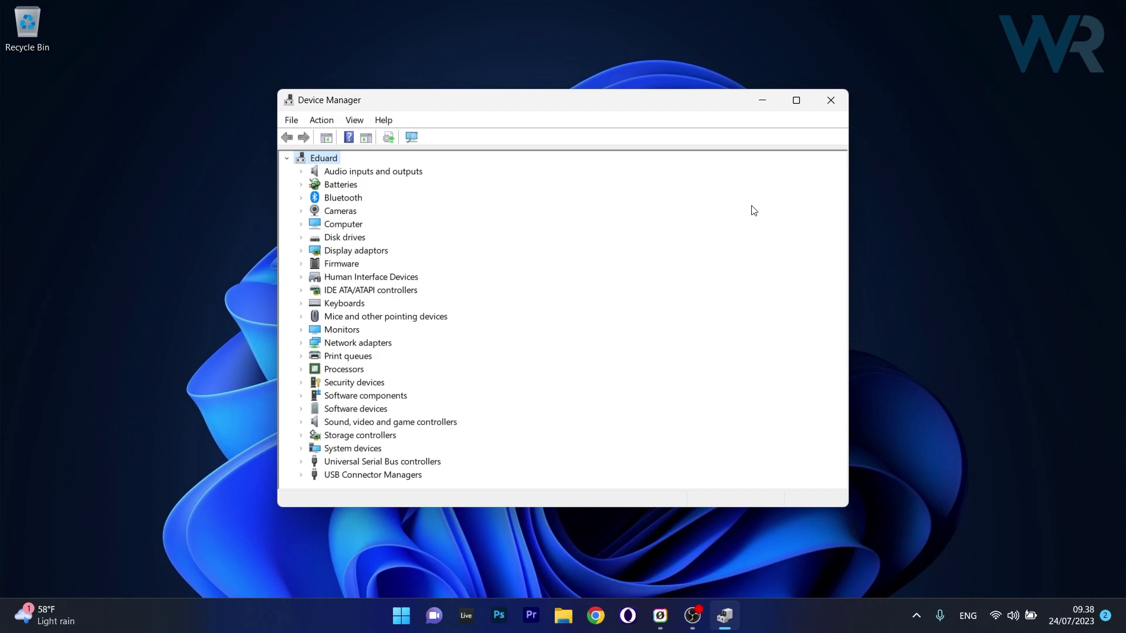
# Reopen Device Manager and expand the Network adapters category
pyautogui.click(831, 100)
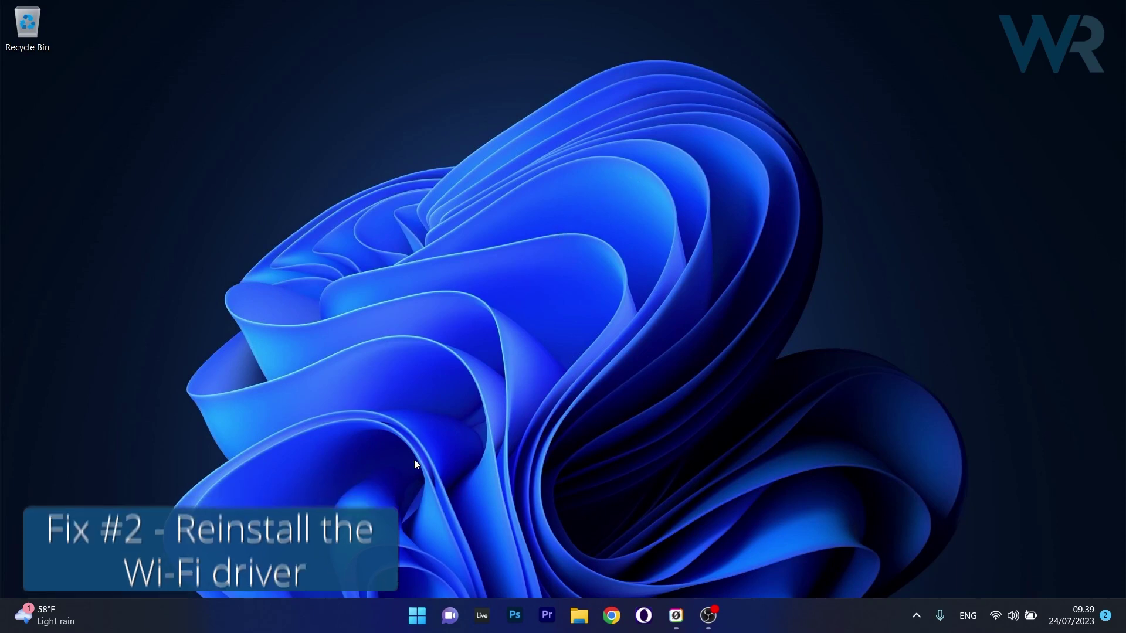
pyautogui.rightClick(415, 605)
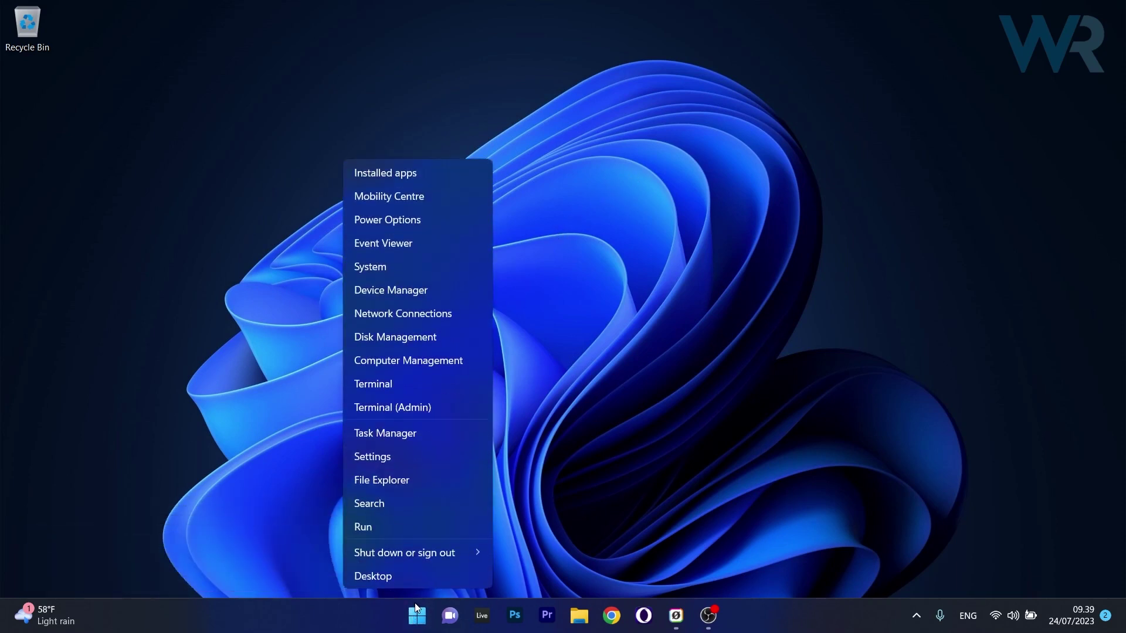
pyautogui.click(456, 293)
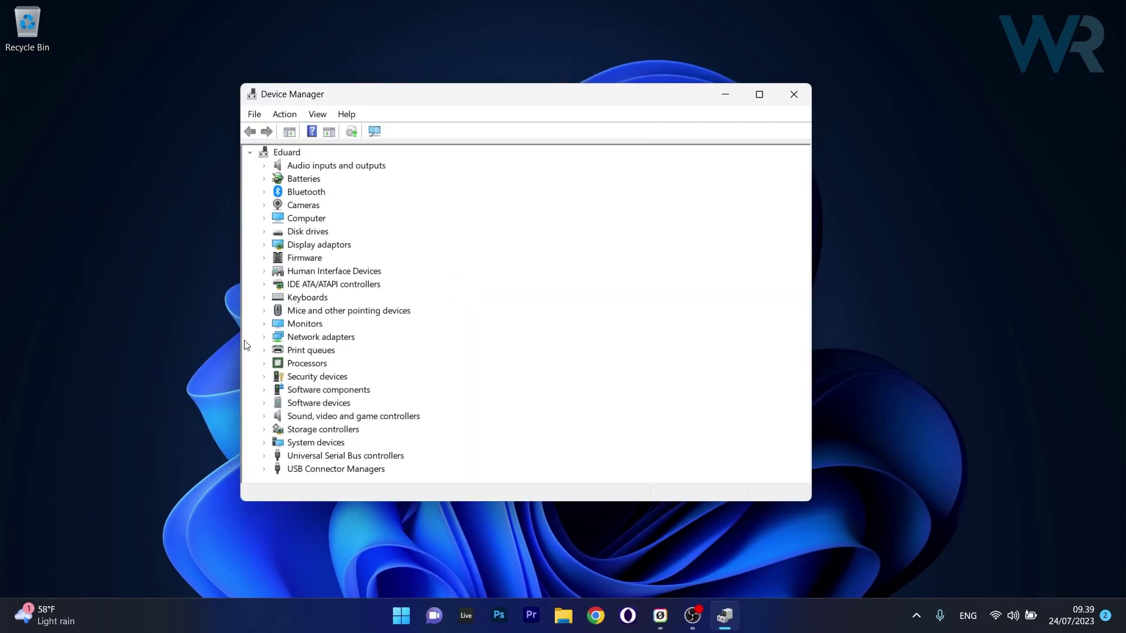
pyautogui.click(263, 338)
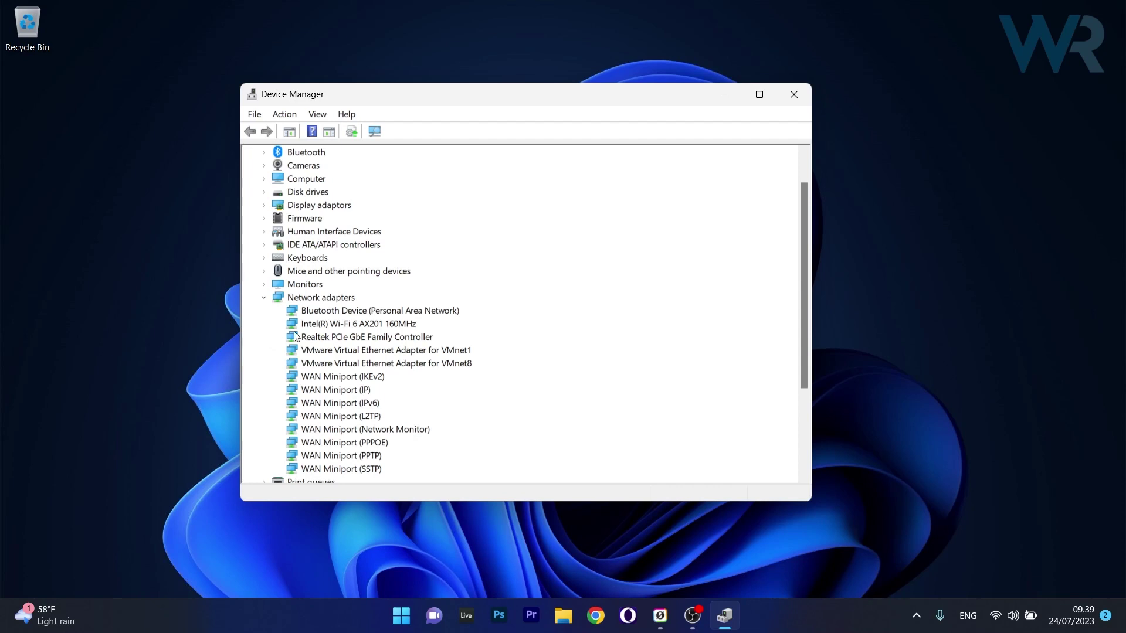
# Start uninstalling the Intel Wi-Fi 6 AX201 adapter with driver removal ticked, then cancel and close Device Manager
pyautogui.rightClick(395, 327)
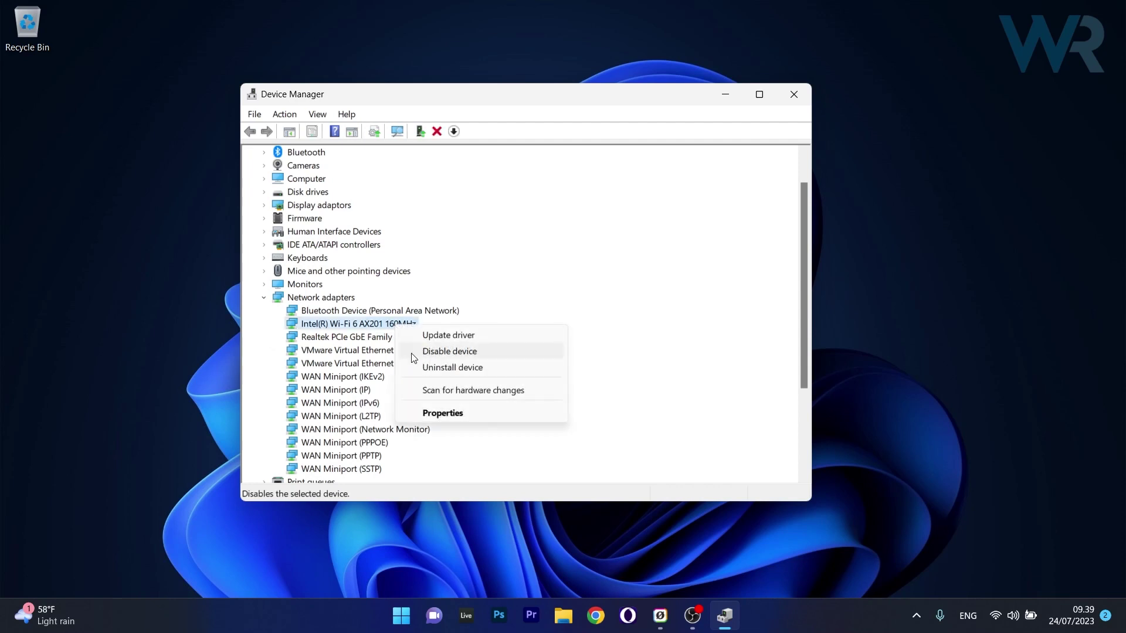
pyautogui.click(529, 369)
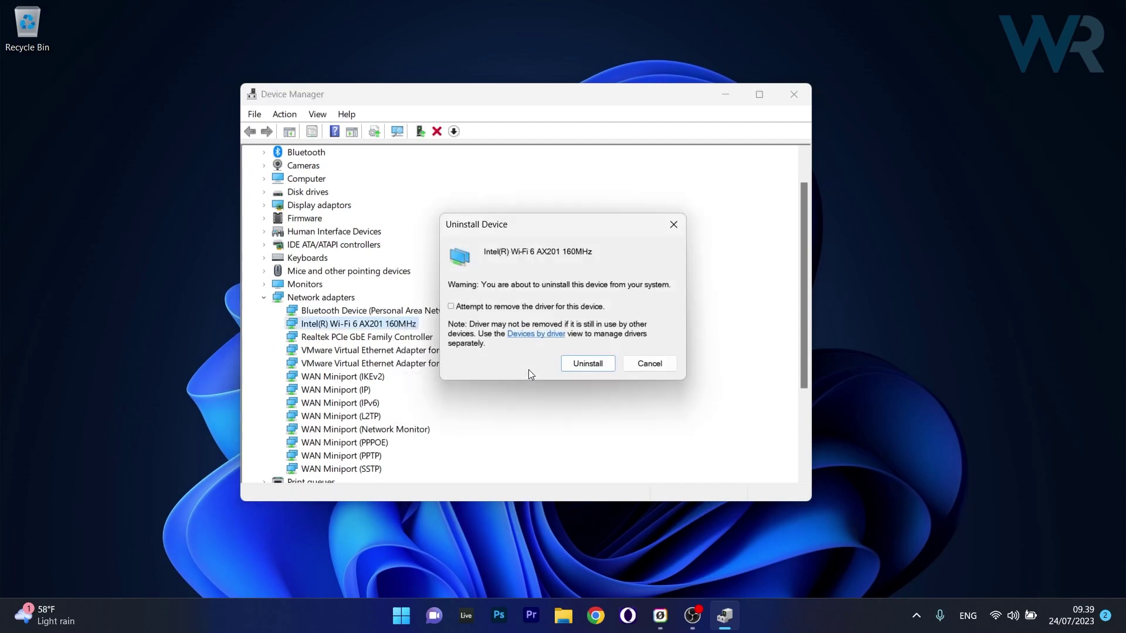
pyautogui.click(451, 308)
pyautogui.click(647, 369)
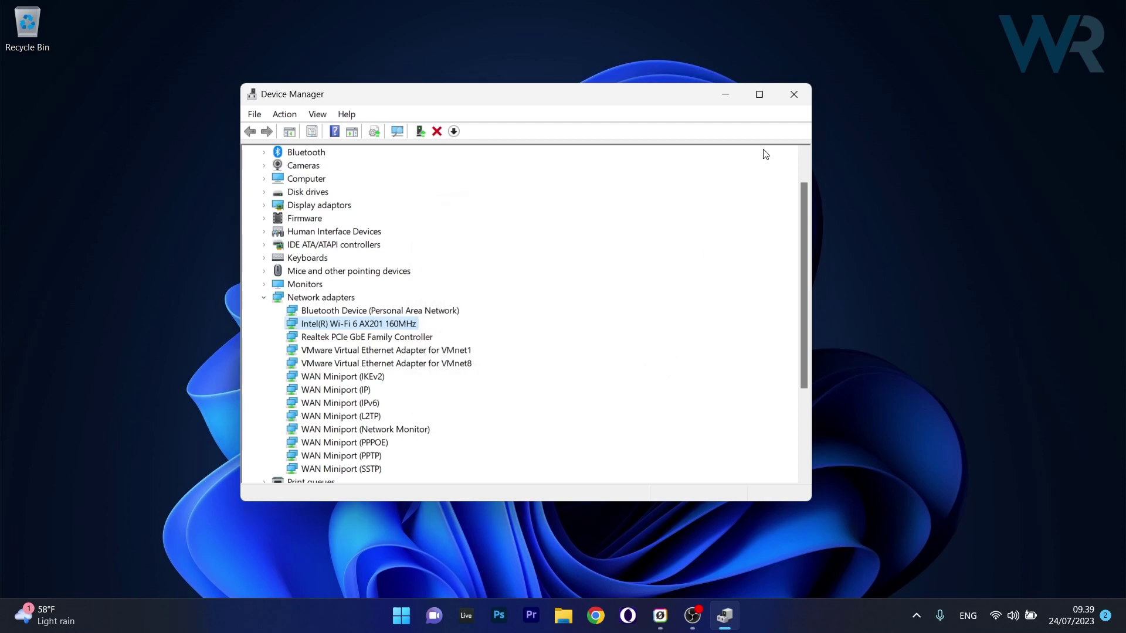
pyautogui.click(790, 99)
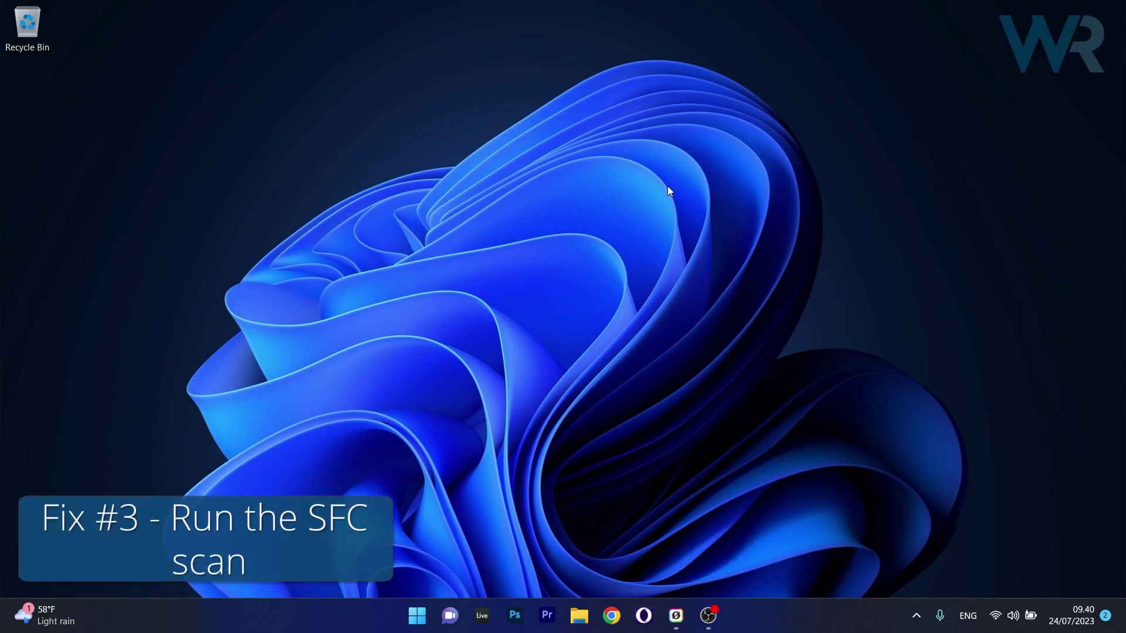
# Launch Command Prompt as administrator, paste sfc /scannow at the prompt, then close the window
pyautogui.click(424, 620)
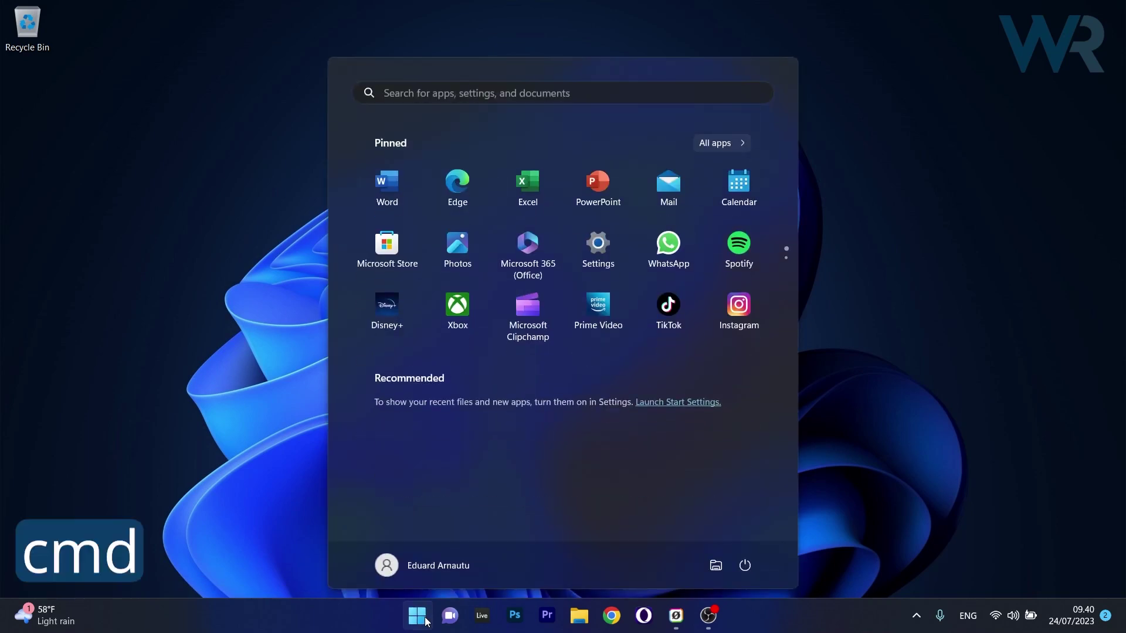
pyautogui.write('cmd')
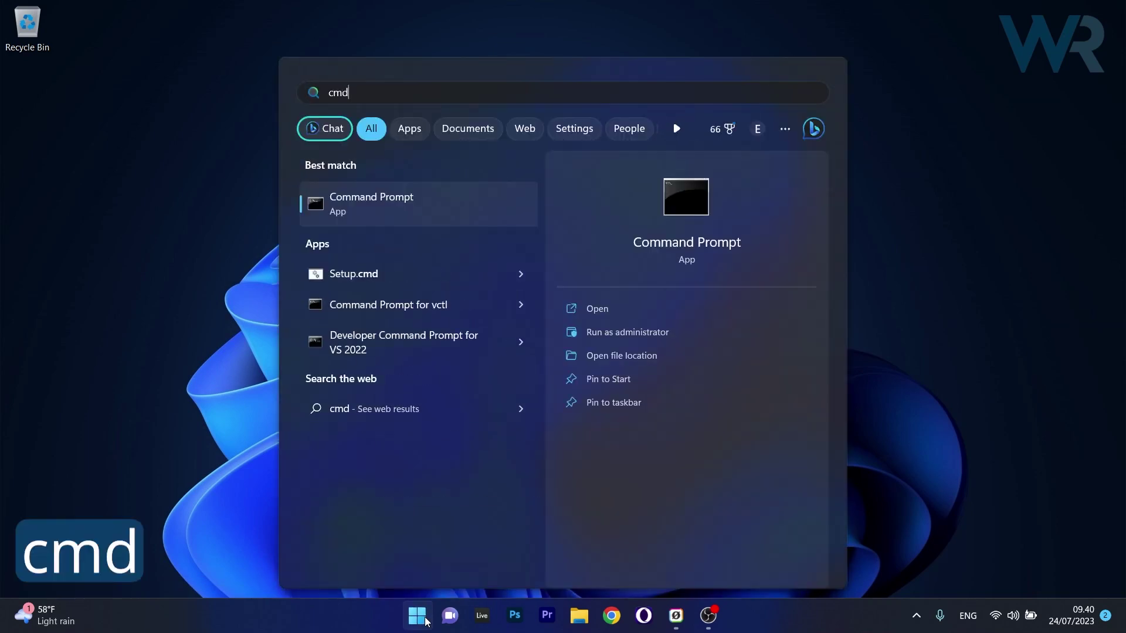
pyautogui.click(679, 332)
pyautogui.moveTo(597, 139); pyautogui.dragTo(612, 122)
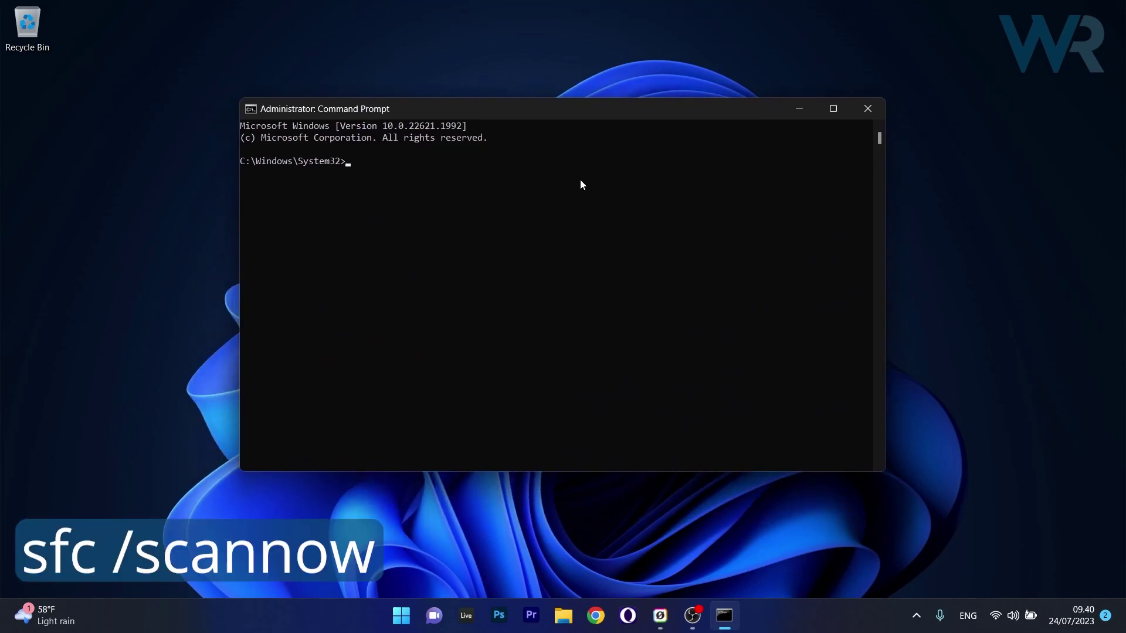
pyautogui.write('sfc /scannow')
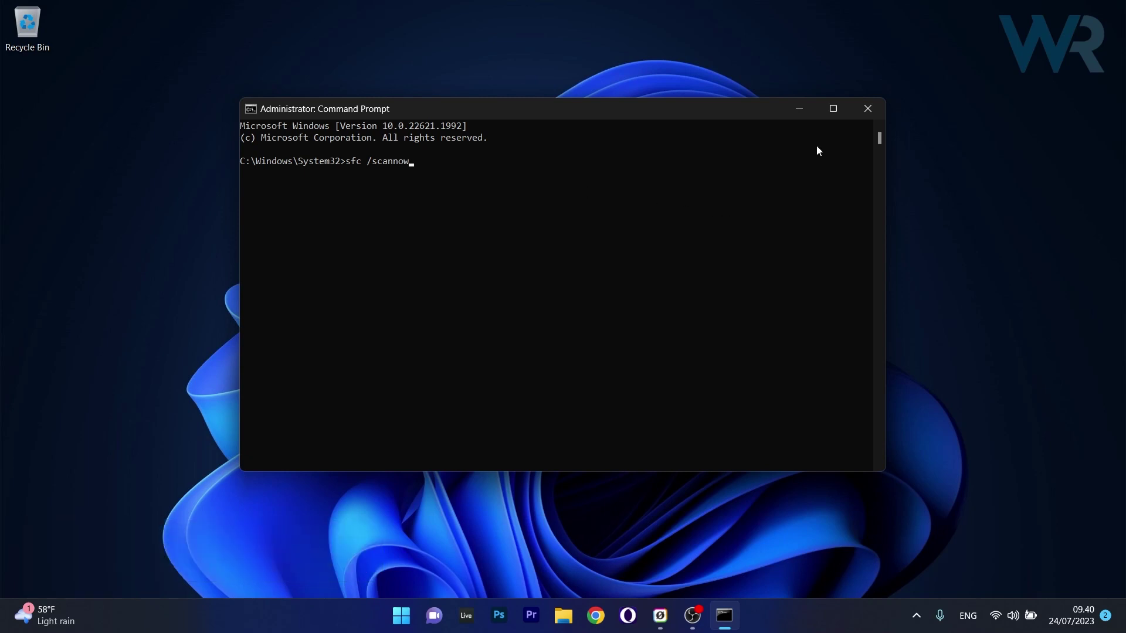
pyautogui.click(868, 119)
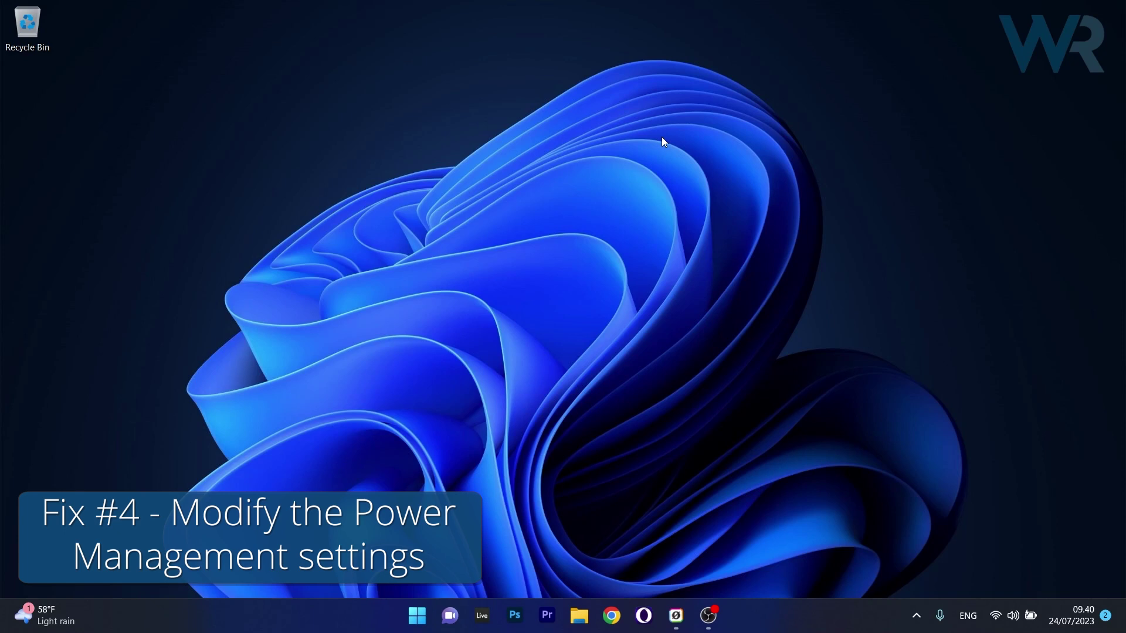
# Reopen Device Manager and expand the Network adapters category
pyautogui.rightClick(417, 615)
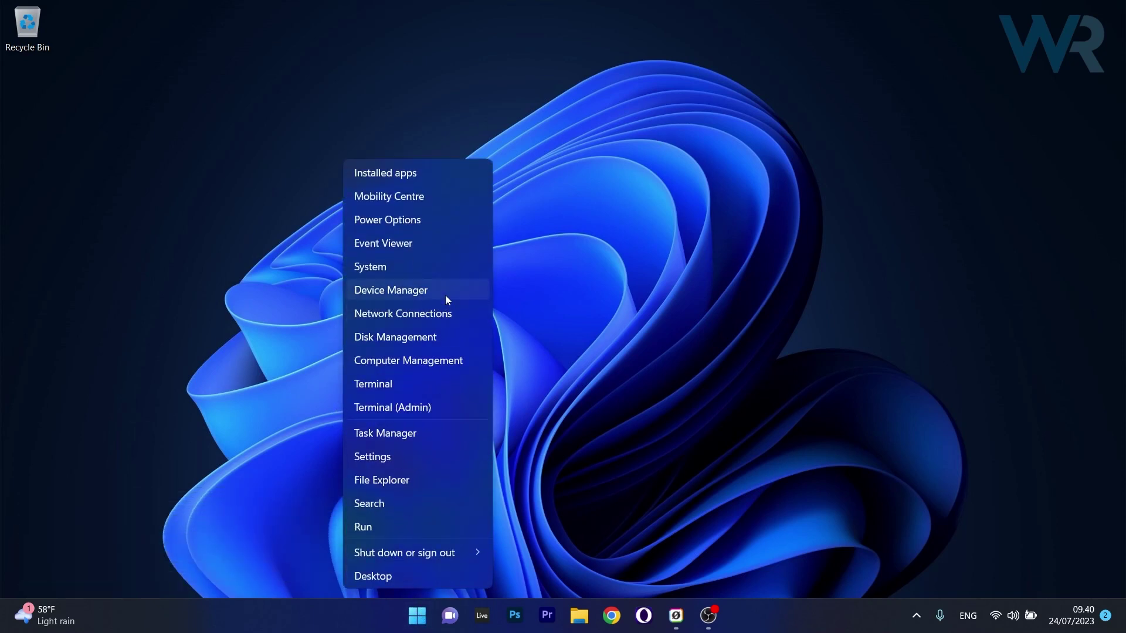
pyautogui.click(441, 290)
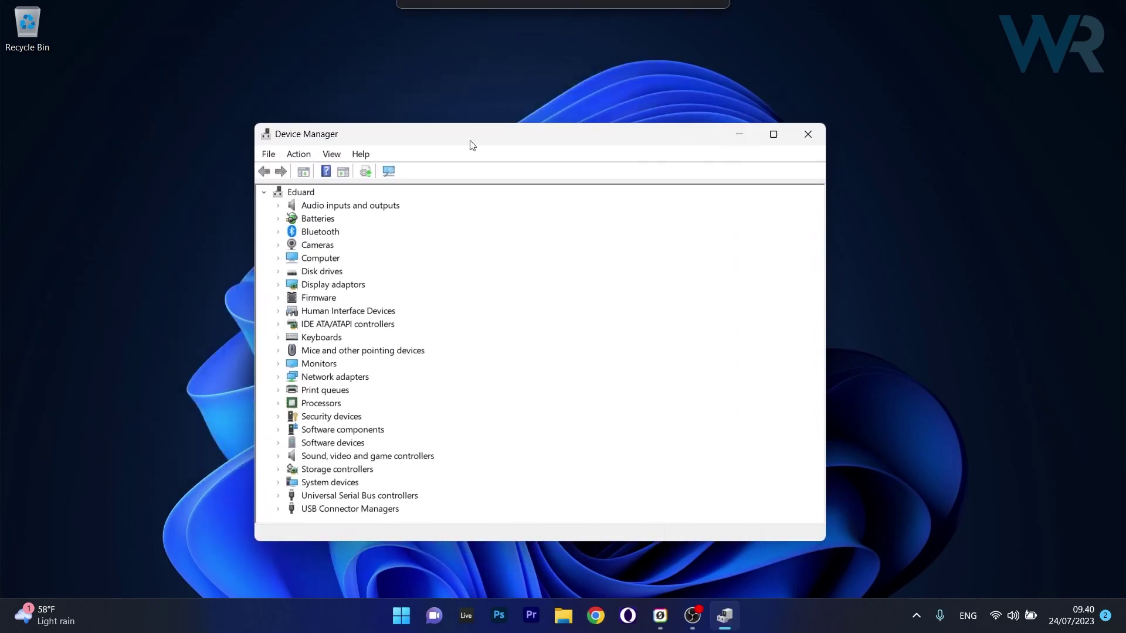
pyautogui.moveTo(472, 145); pyautogui.dragTo(491, 101)
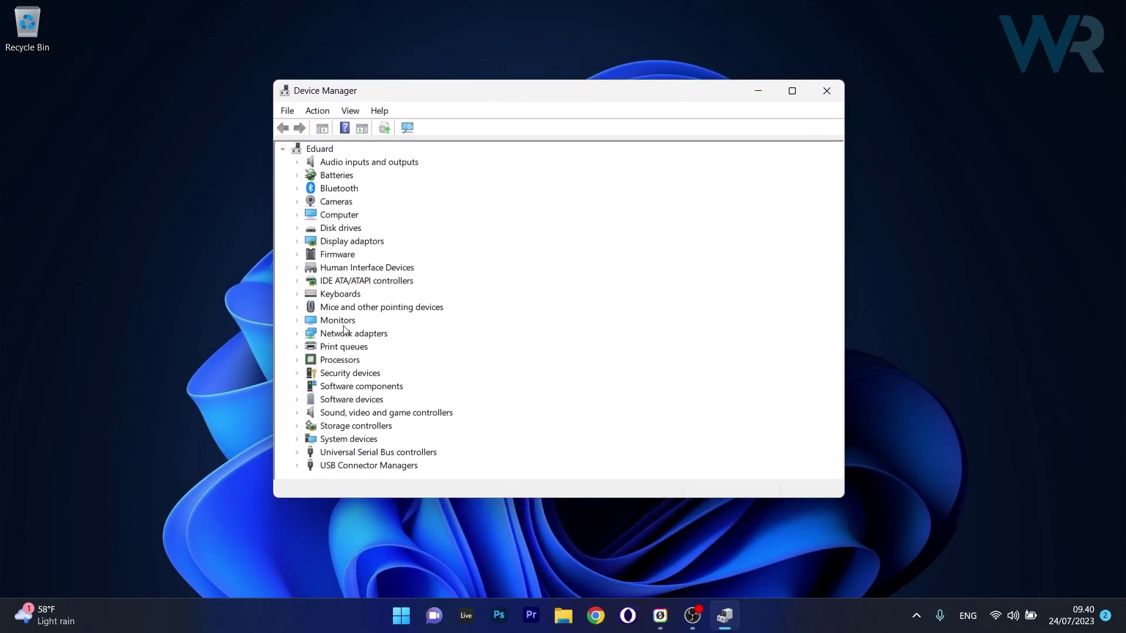
pyautogui.click(297, 334)
pyautogui.click(185, 319)
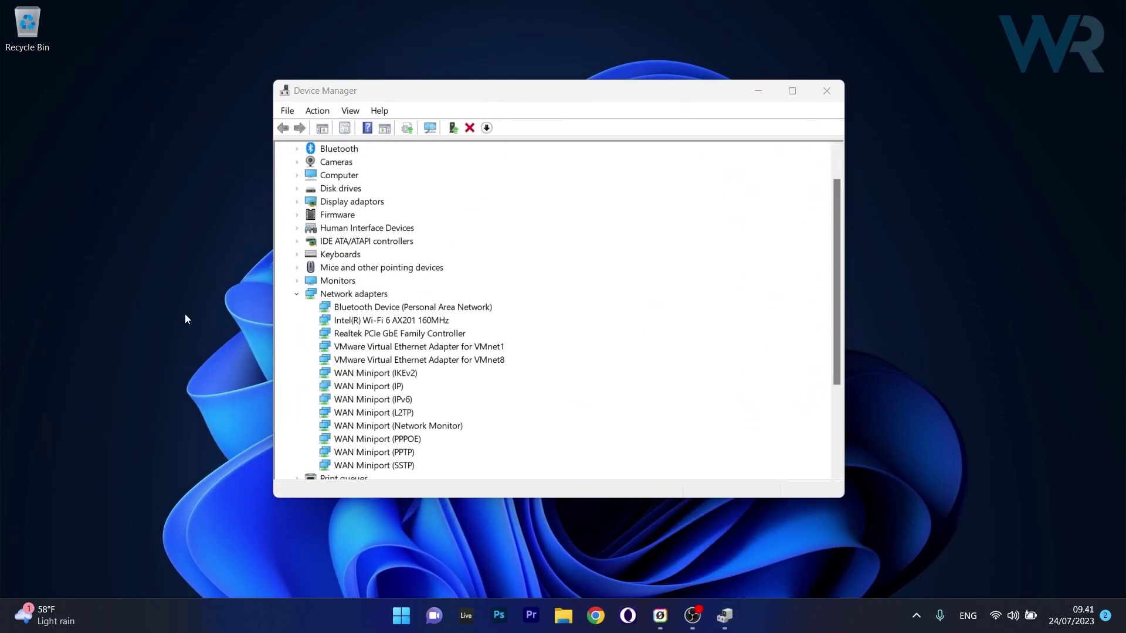
# Untick 'Allow the computer to turn off this device' for the Intel Wi-Fi adapter, apply, and close
pyautogui.rightClick(405, 324)
pyautogui.click(500, 416)
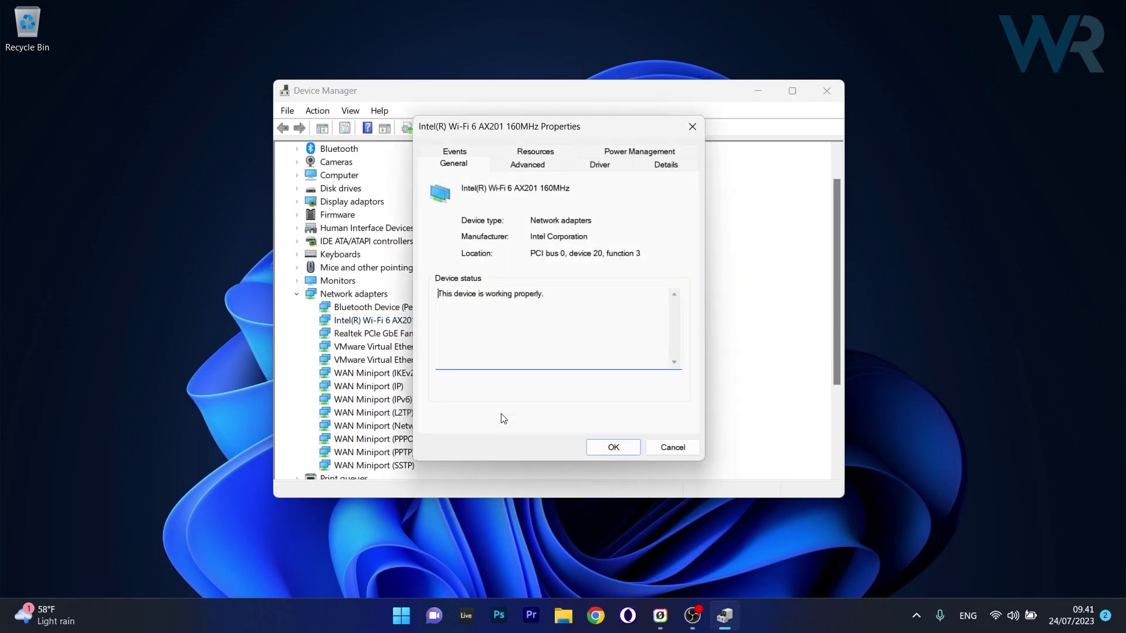
pyautogui.click(634, 154)
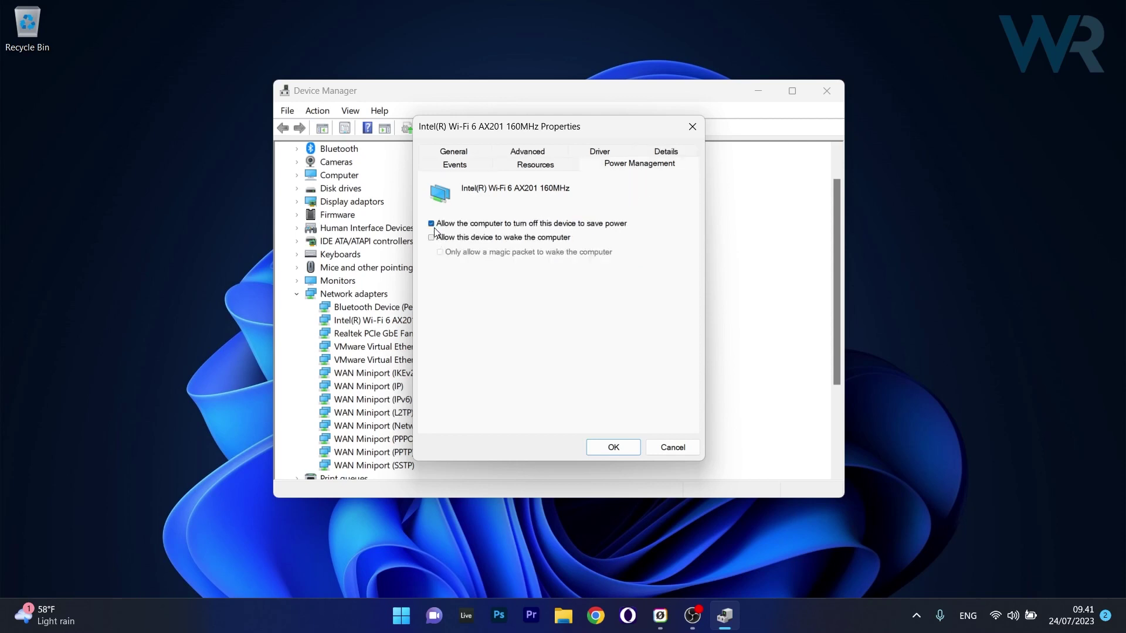
pyautogui.click(432, 225)
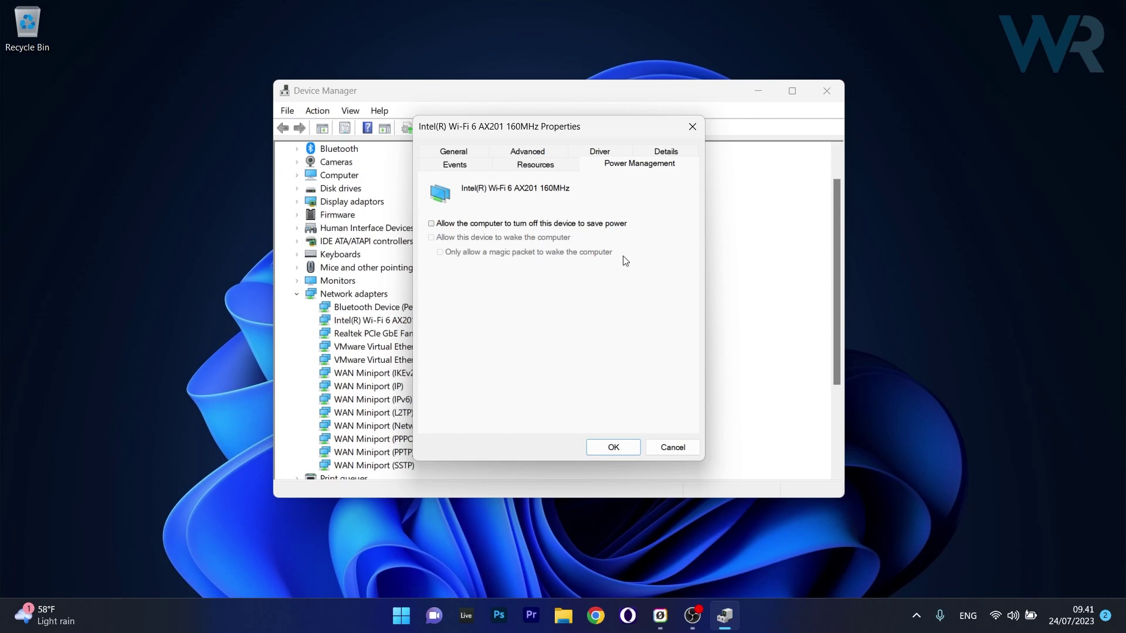
pyautogui.click(612, 447)
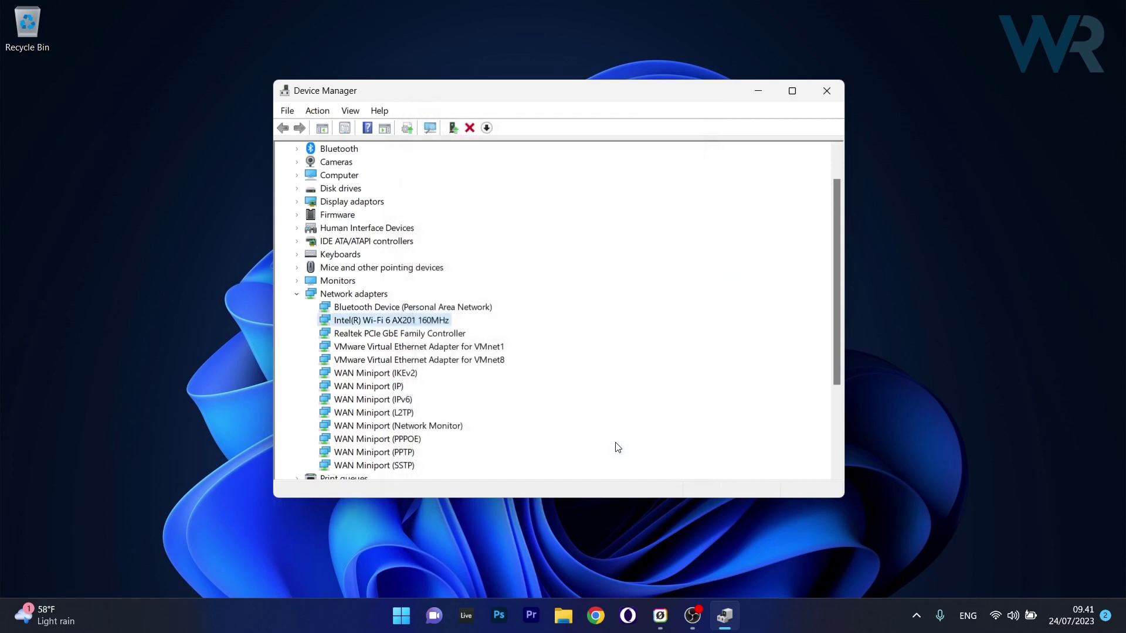
pyautogui.click(827, 91)
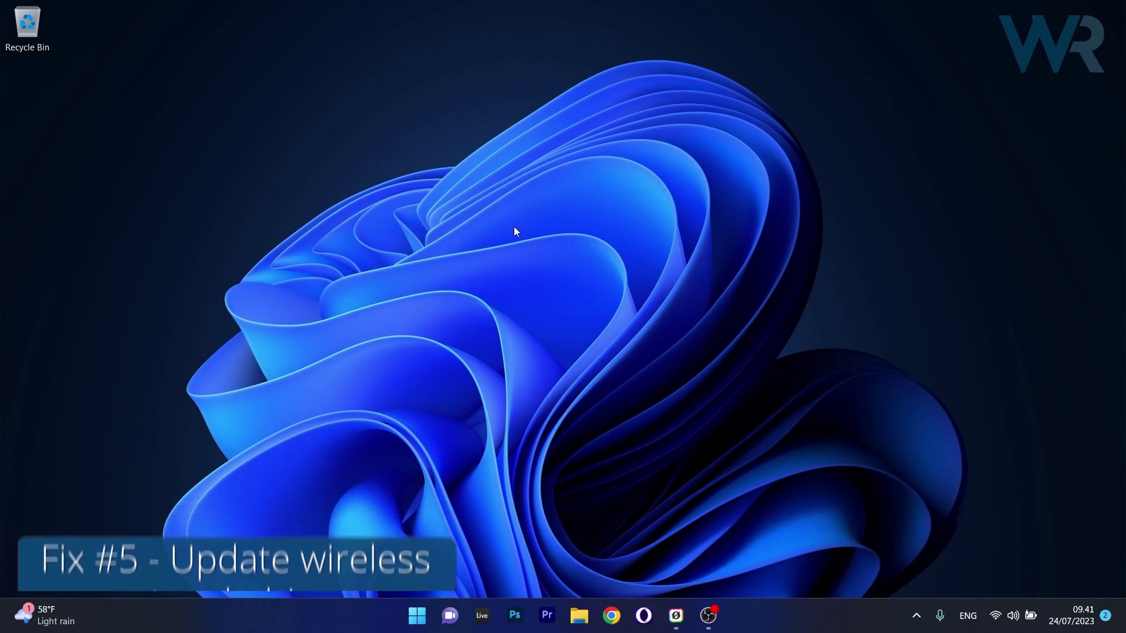
# Search automatically for an Intel Wi-Fi 6 AX201 driver update, confirming the best driver is already installed
pyautogui.rightClick(415, 615)
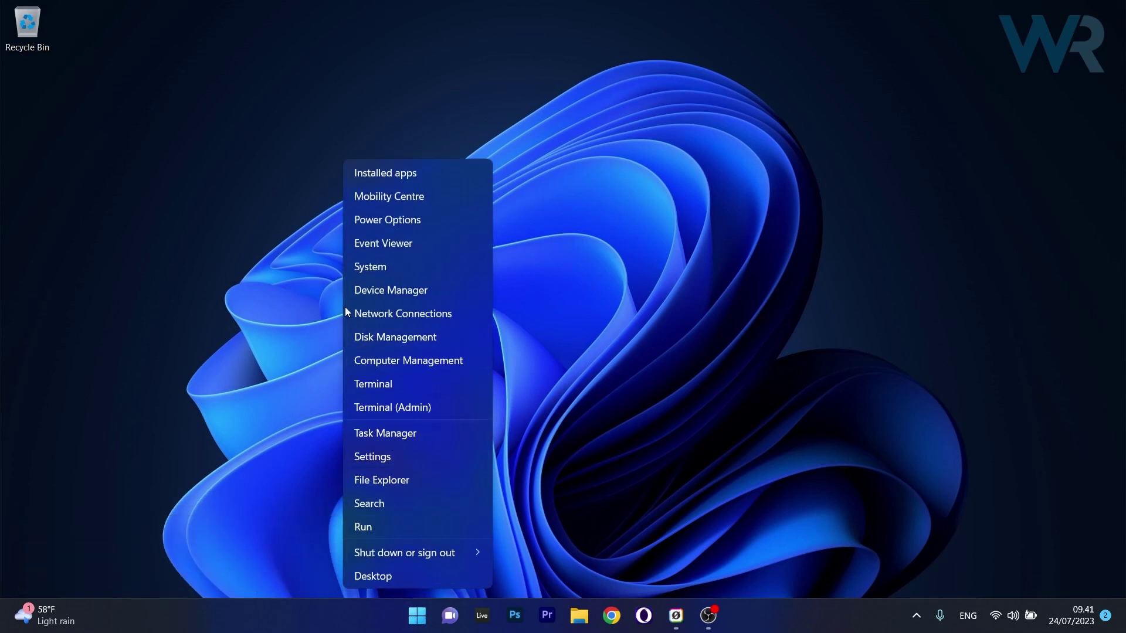
pyautogui.click(454, 293)
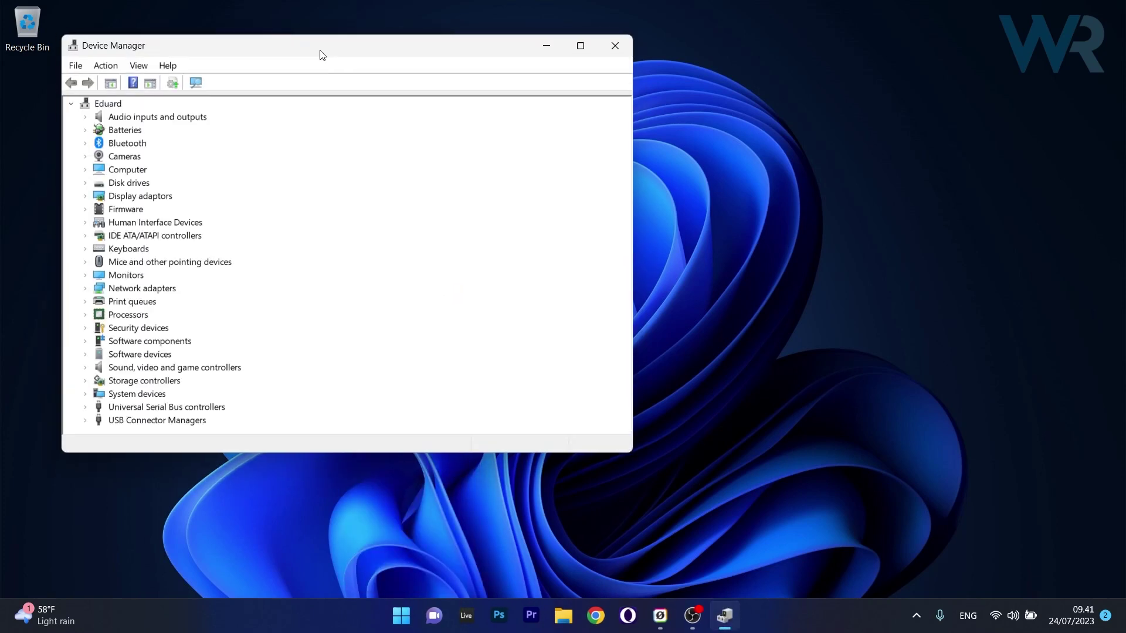
pyautogui.moveTo(322, 55); pyautogui.dragTo(508, 98)
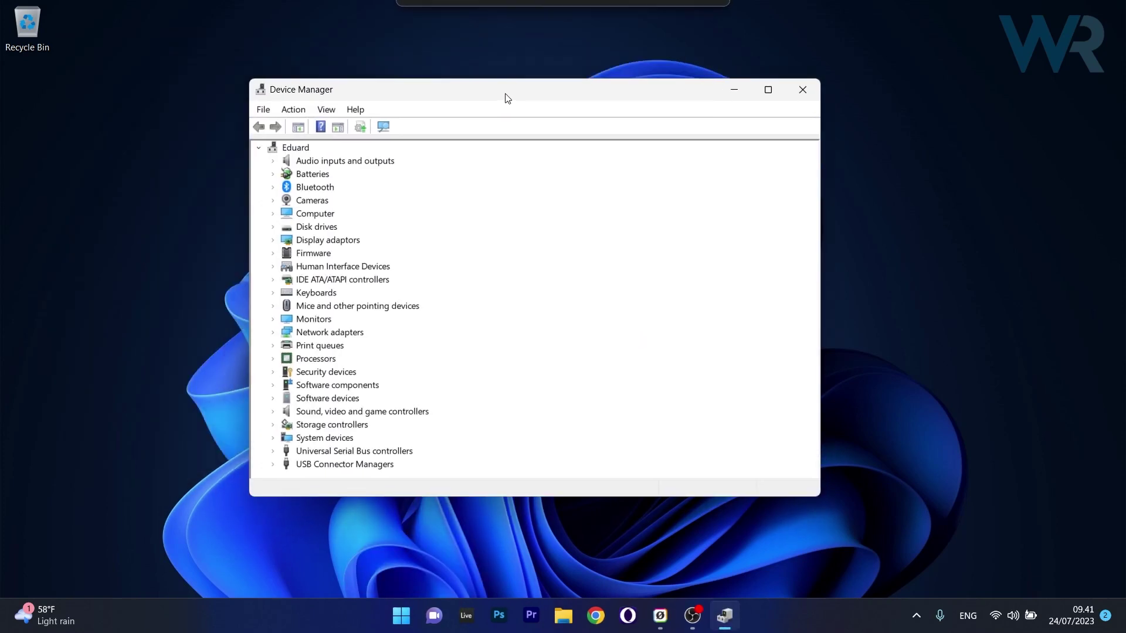
pyautogui.click(273, 335)
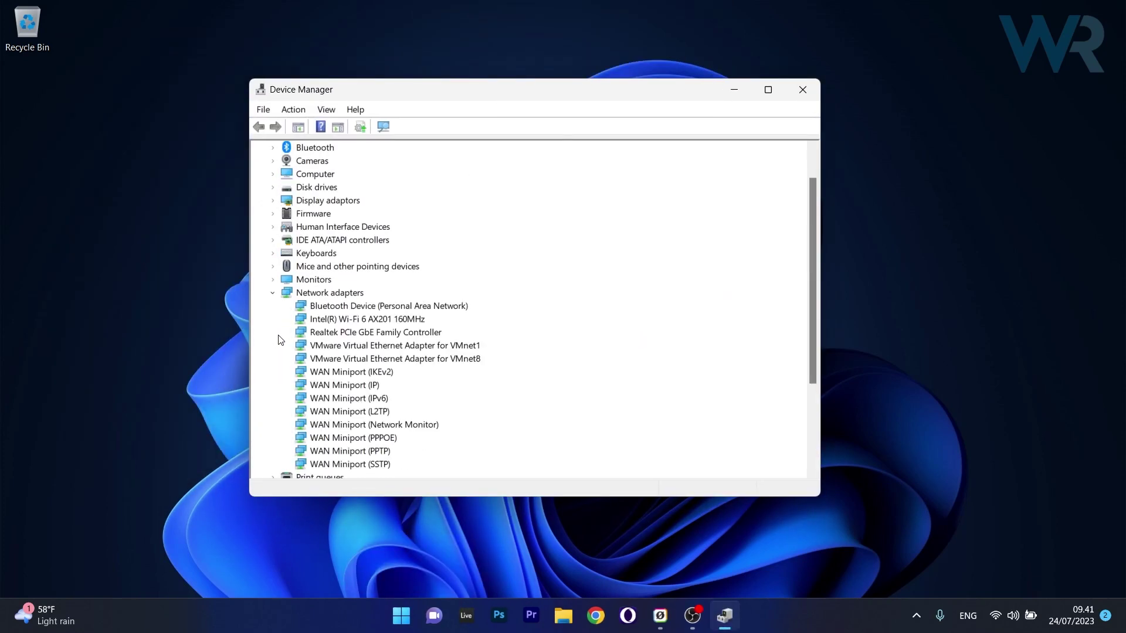
pyautogui.rightClick(372, 322)
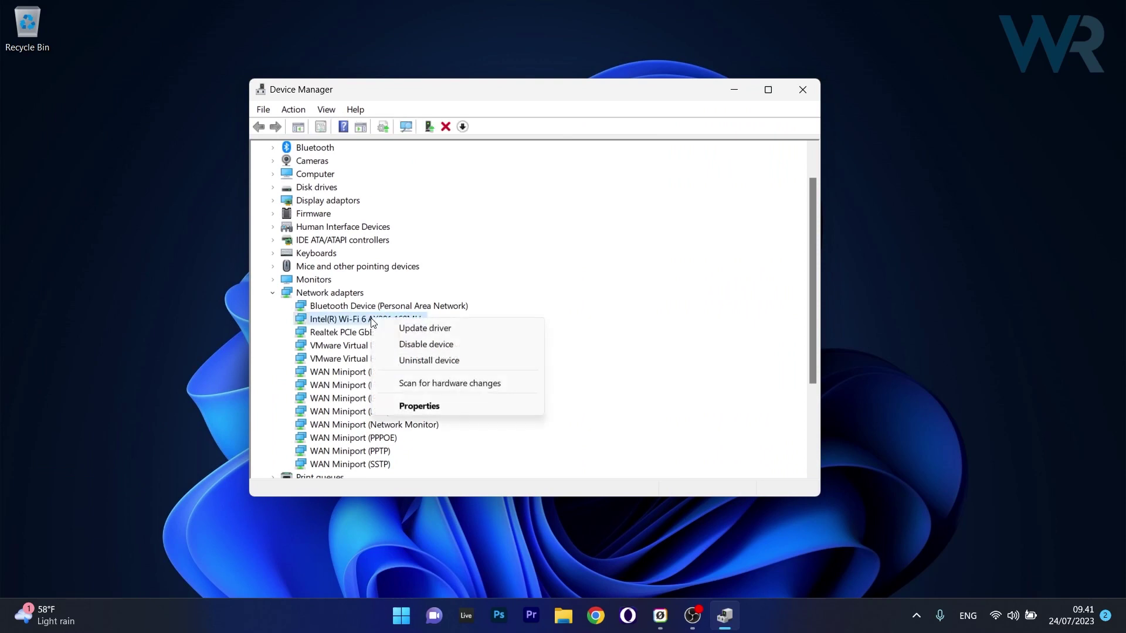
pyautogui.click(488, 327)
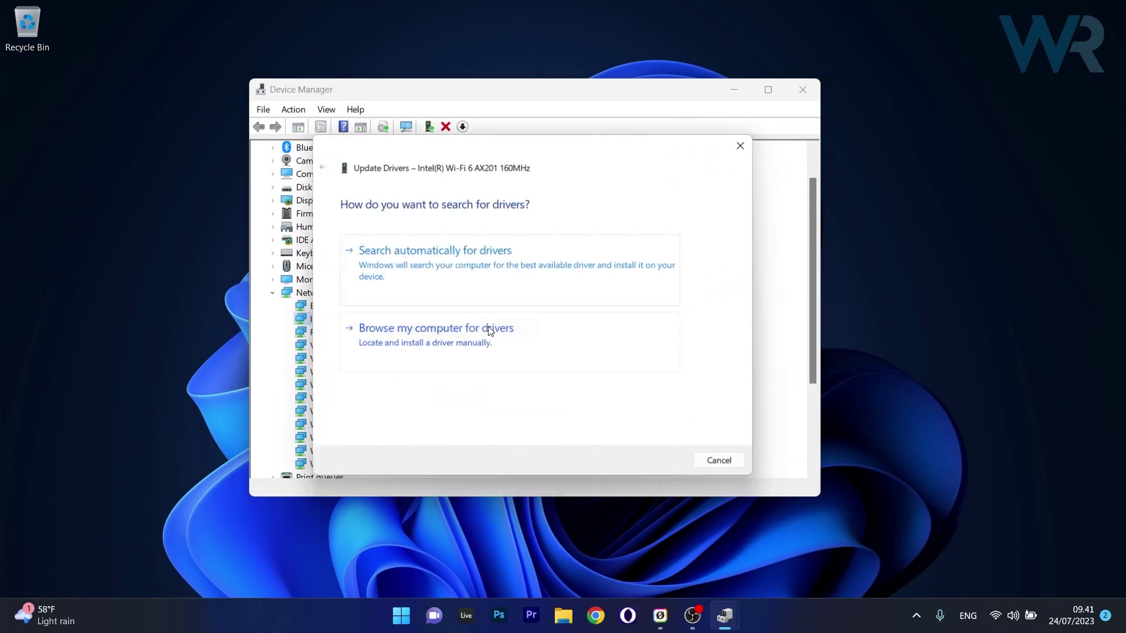
pyautogui.click(532, 271)
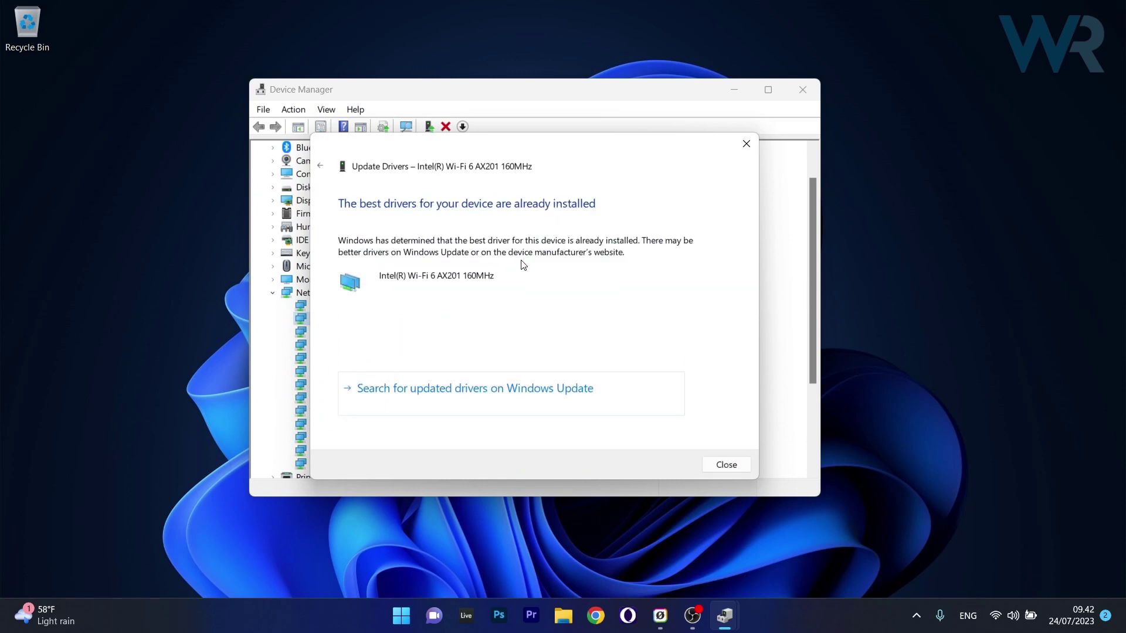
pyautogui.click(747, 143)
# Close Device Manager and check for updates in Settings > Windows Update, confirming up to date at 09.42
pyautogui.click(803, 89)
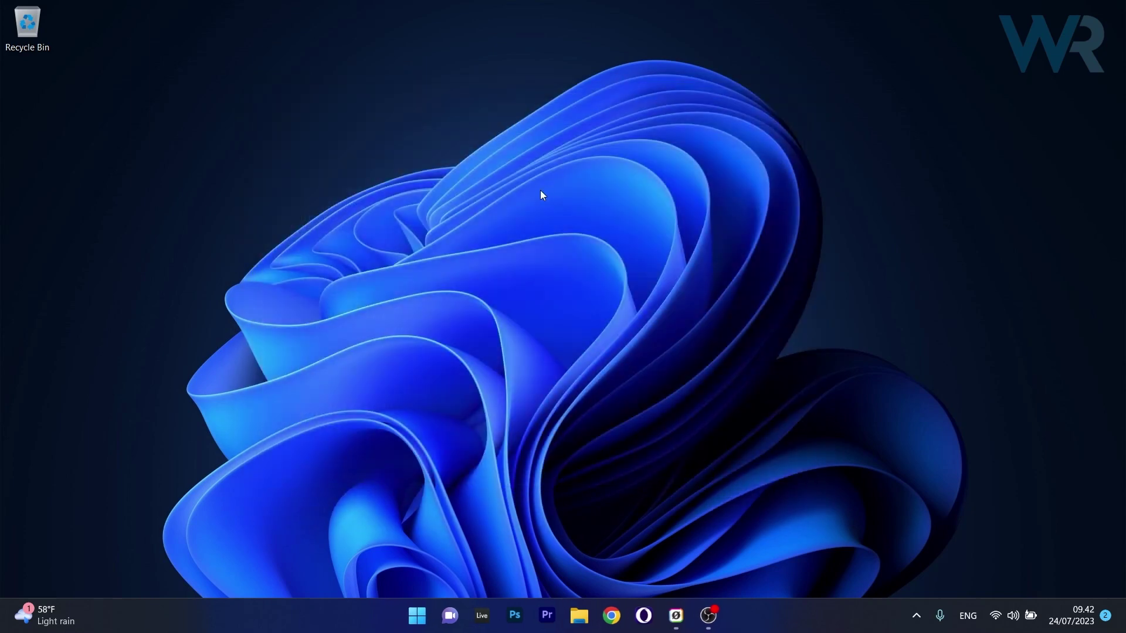
pyautogui.click(417, 613)
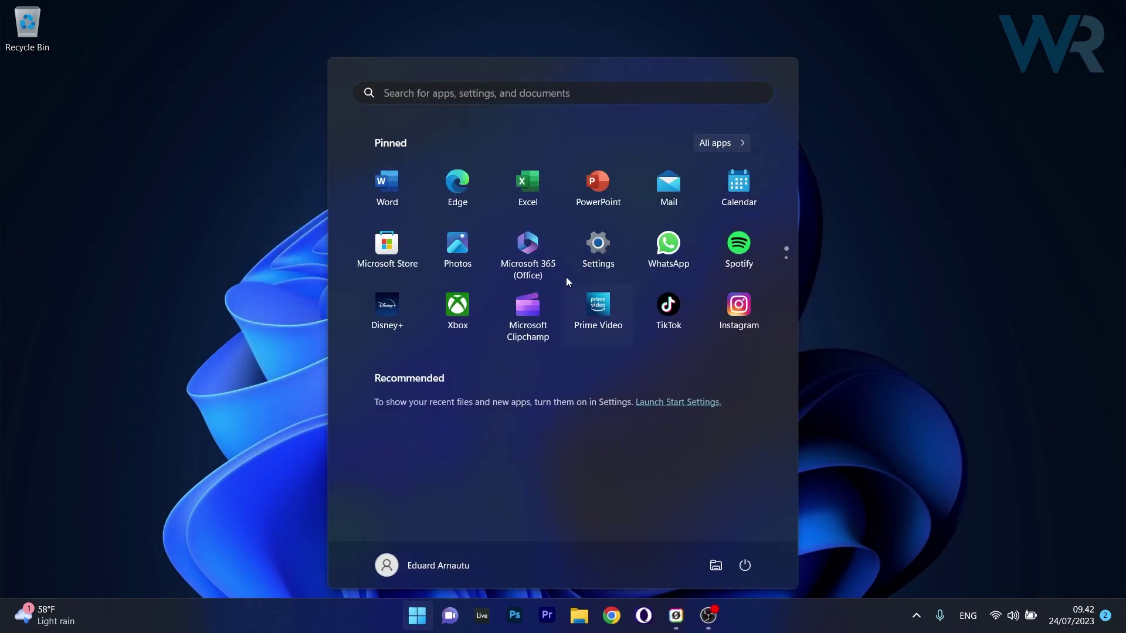
pyautogui.click(595, 245)
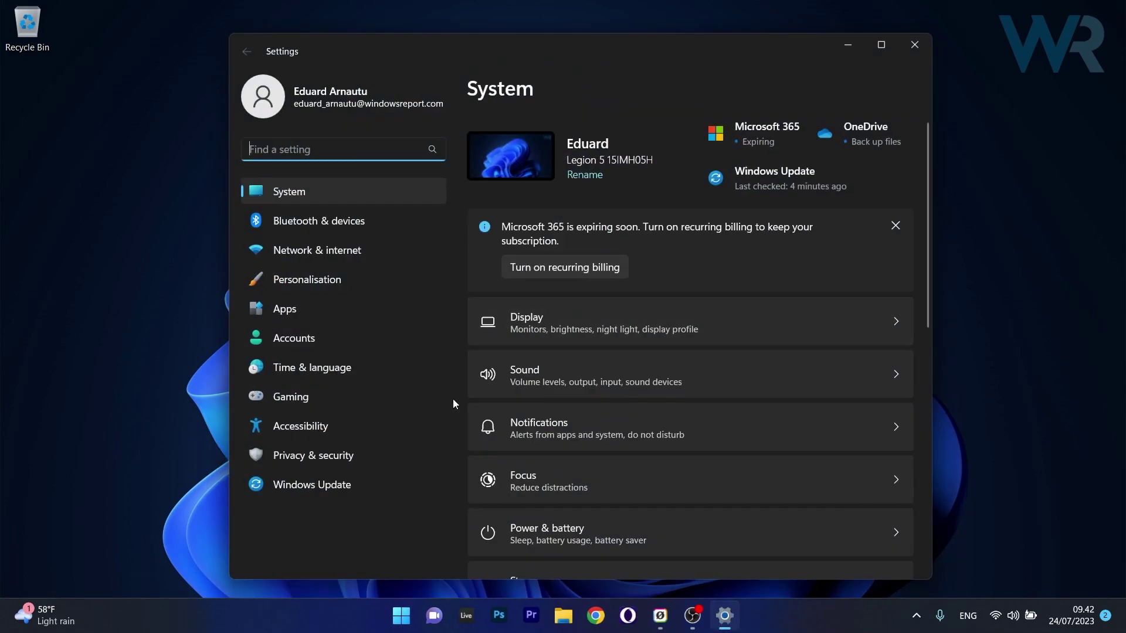
pyautogui.click(334, 487)
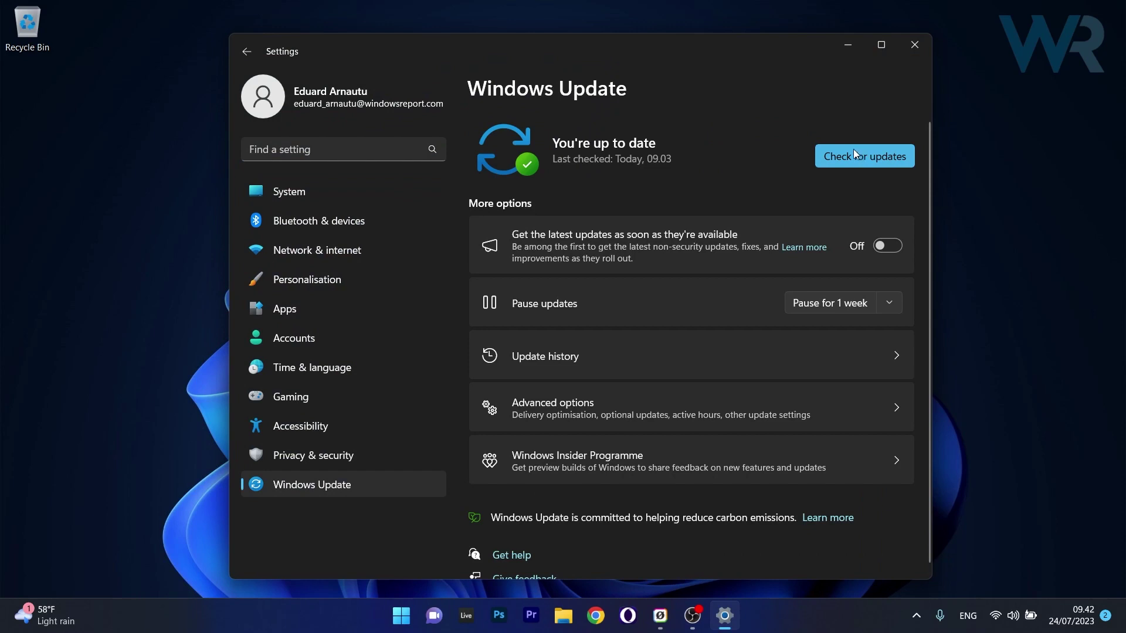
pyautogui.click(853, 150)
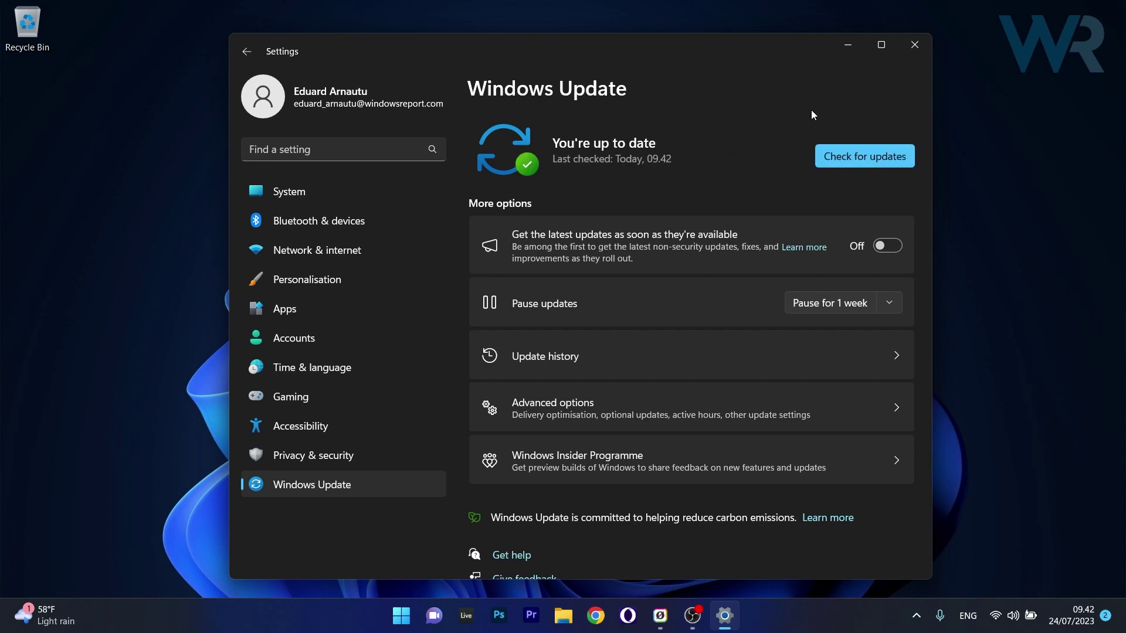
pyautogui.click(912, 57)
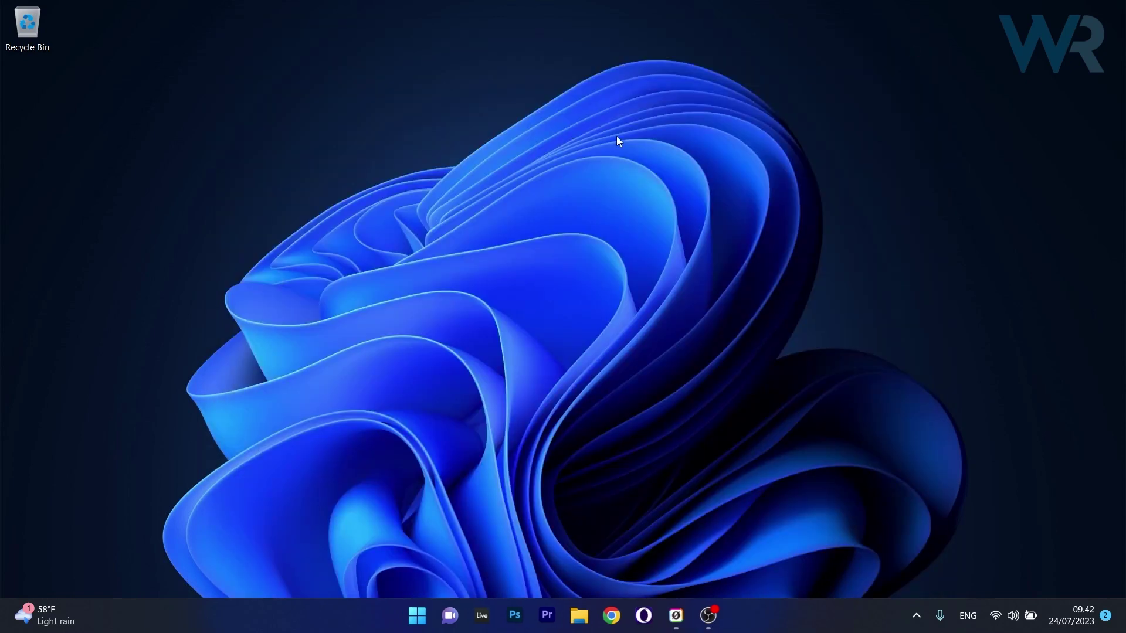